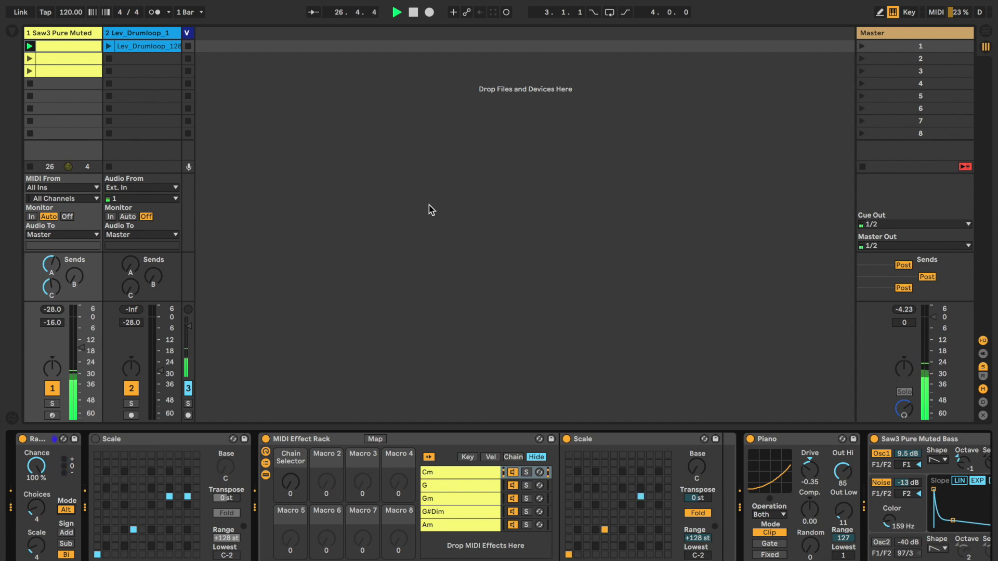
Launch the Lev_Drumloop clip on track 2, switch off track 3, and show track 1's devices.
left_click(109, 47)
left_click(108, 47)
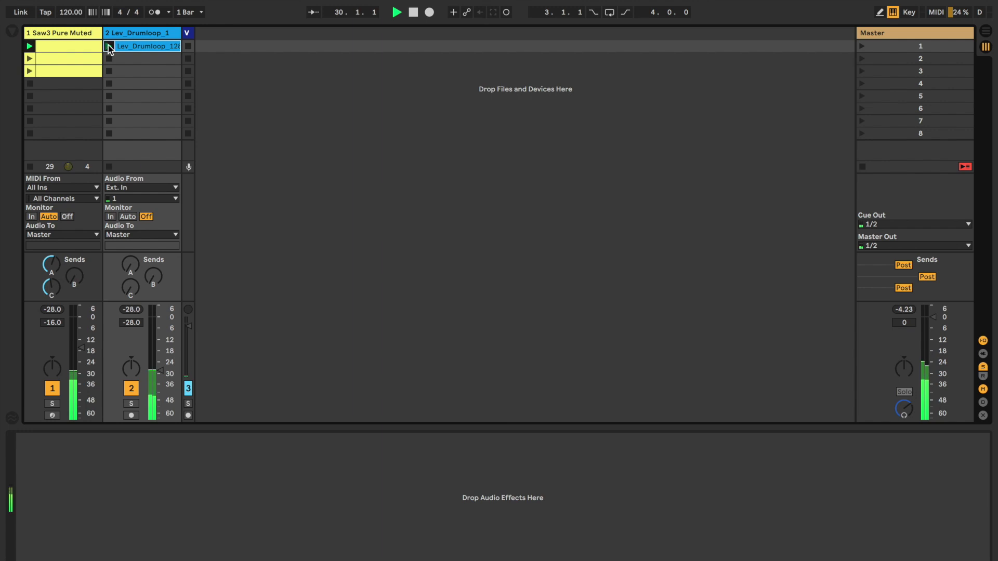
key("F3")
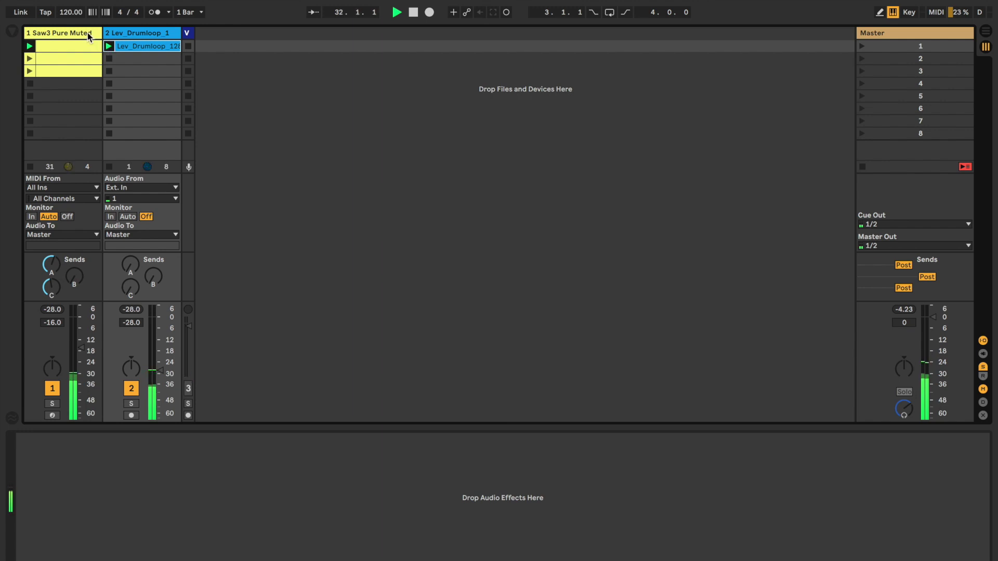
left_click(89, 33)
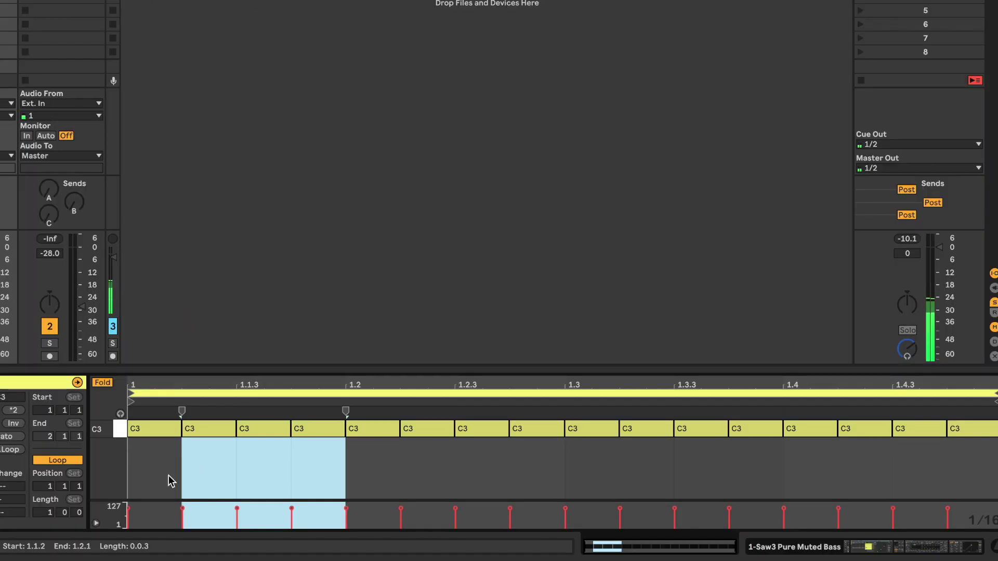
Clear the time selection in track 1's clip note editor.
left_click(169, 475)
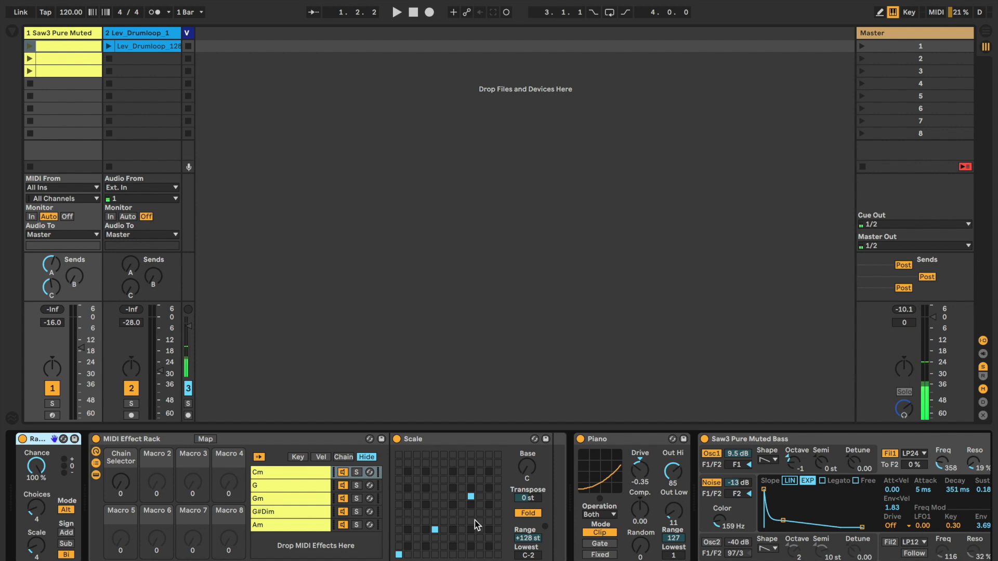
Open track 1's first clip in the note editor.
left_click(60, 46)
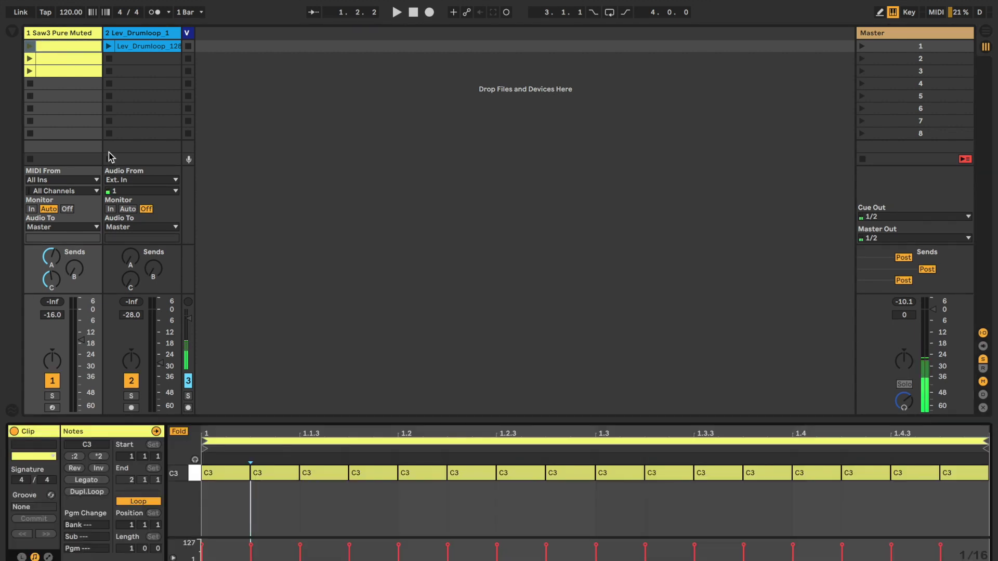
Launch track 1's clips 1, 2 and 3 in turn, then select the third clip's long second C3 note.
left_click(49, 57)
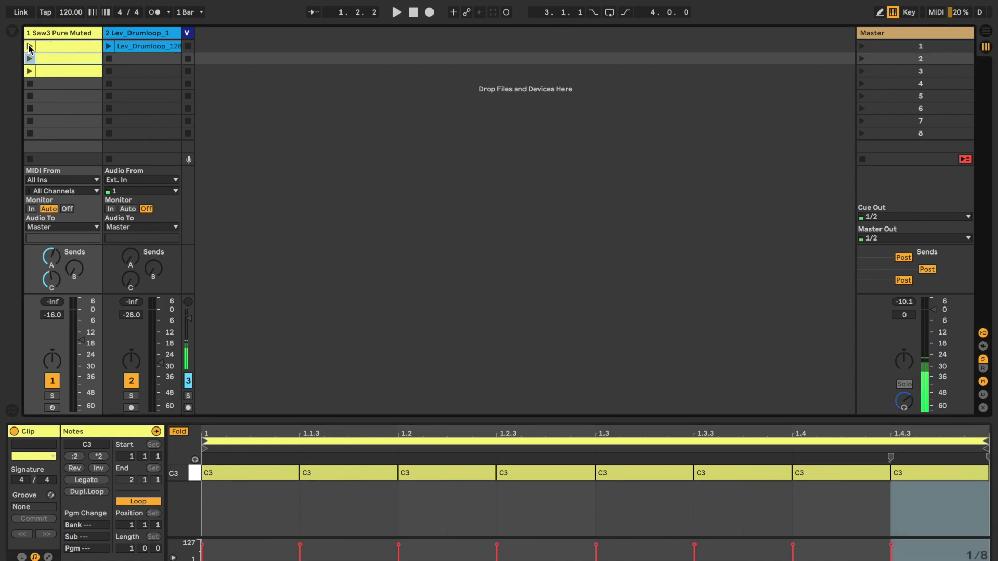
left_click(29, 46)
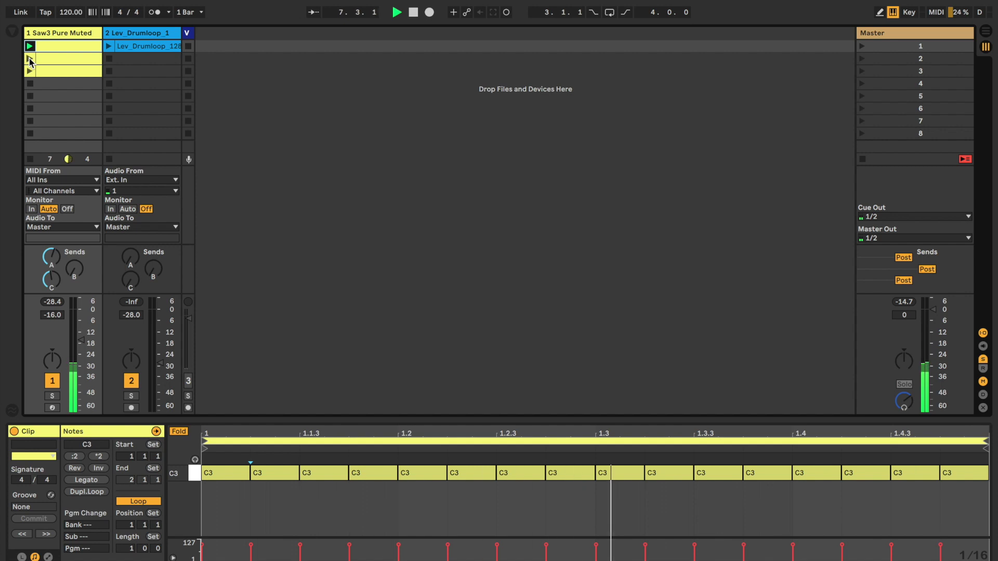
left_click(29, 59)
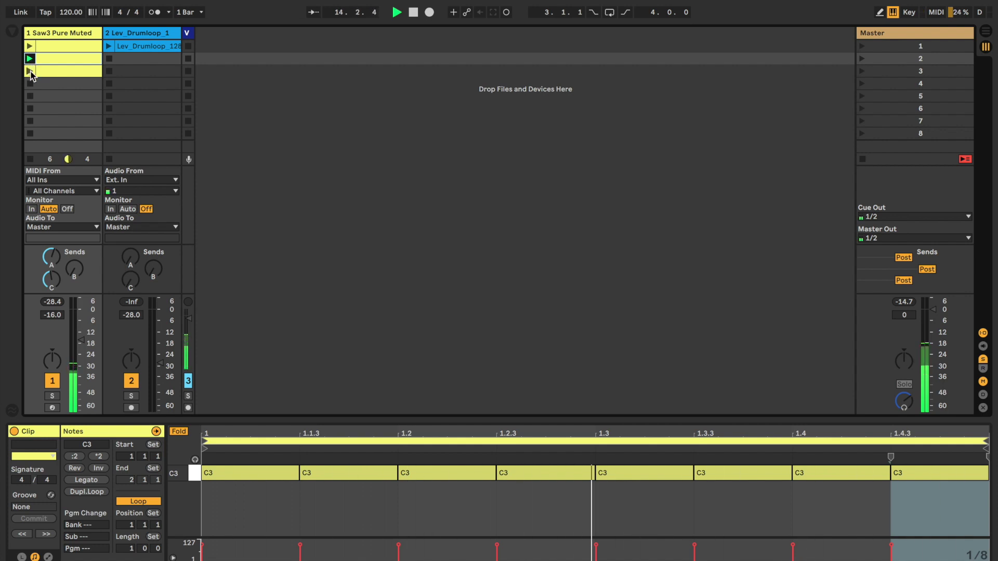
left_click(30, 74)
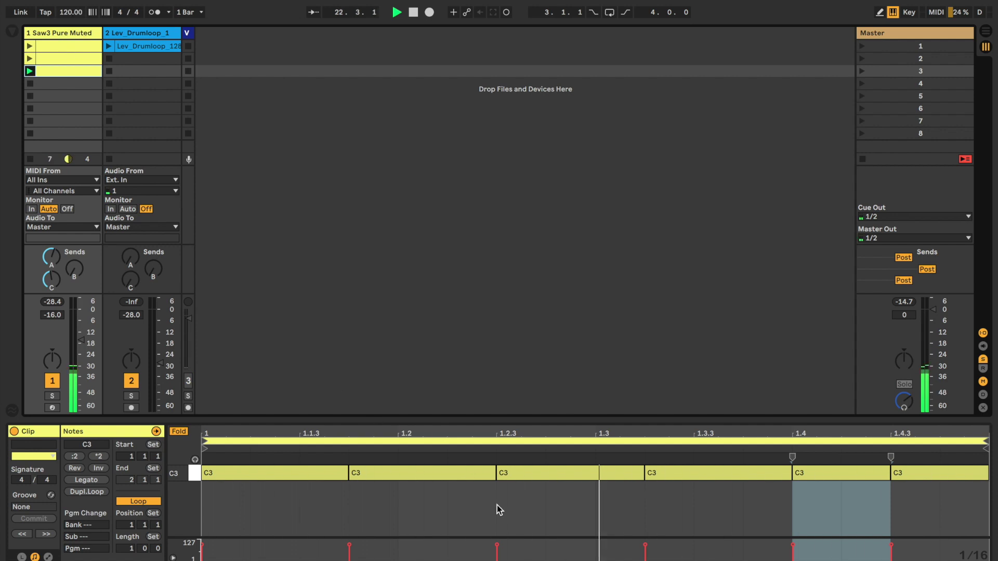
left_click(491, 475)
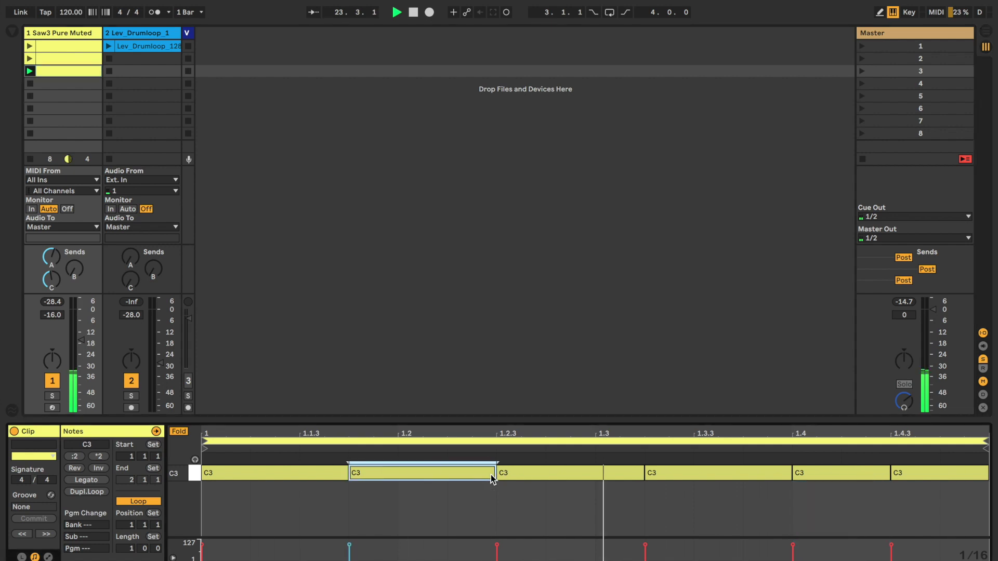
Shorten the second C3 note to a third, duplicate it twice, and return to track 1's devices.
left_click_drag(493, 475, 398, 474)
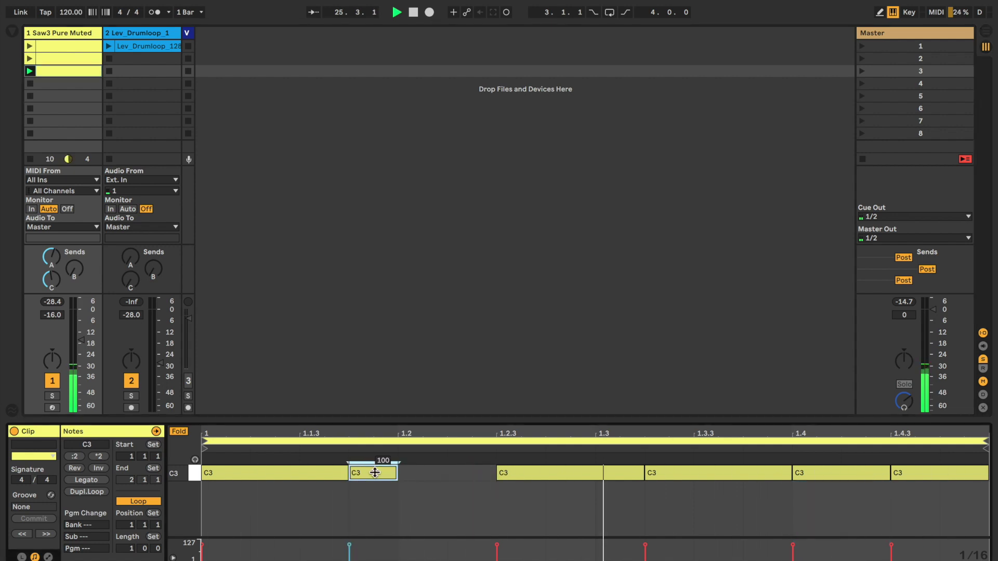
key("super+d")
key("super+d")
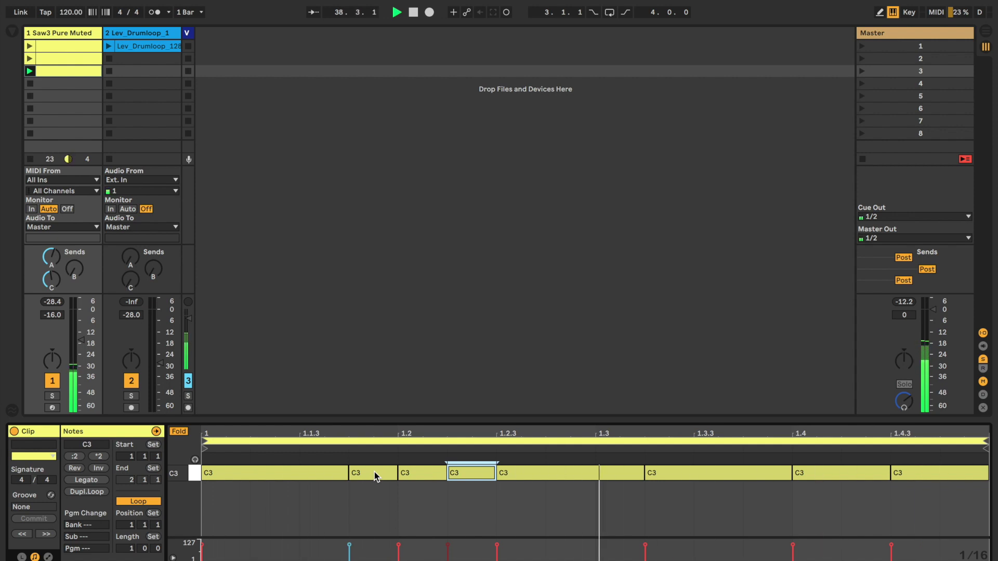
left_click(80, 32)
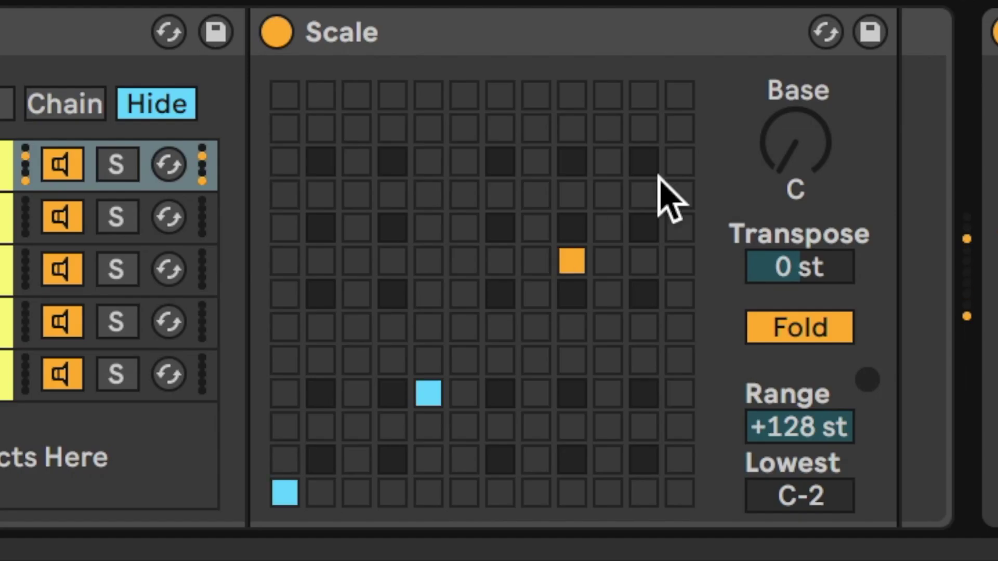
left_click(453, 439)
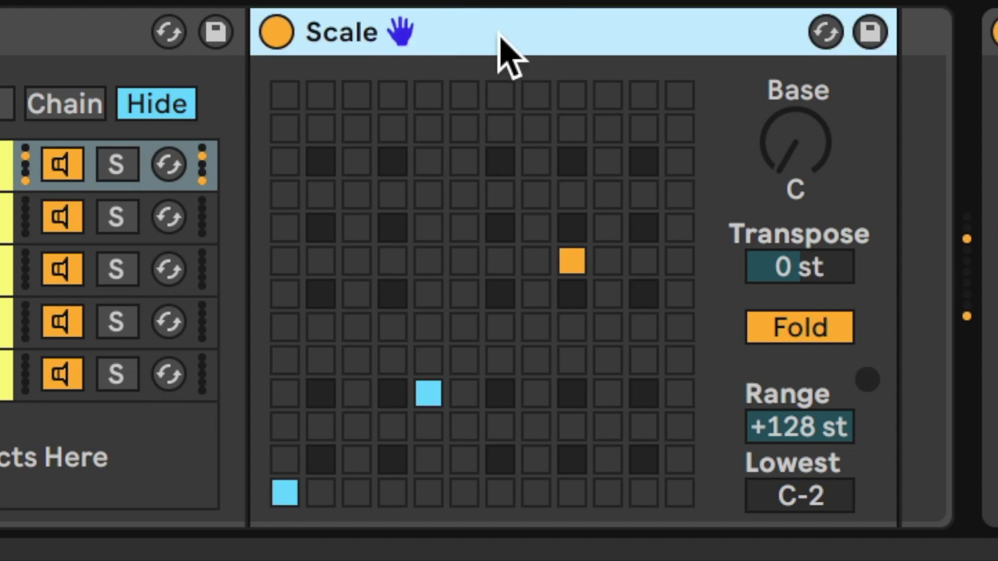
left_click(431, 393)
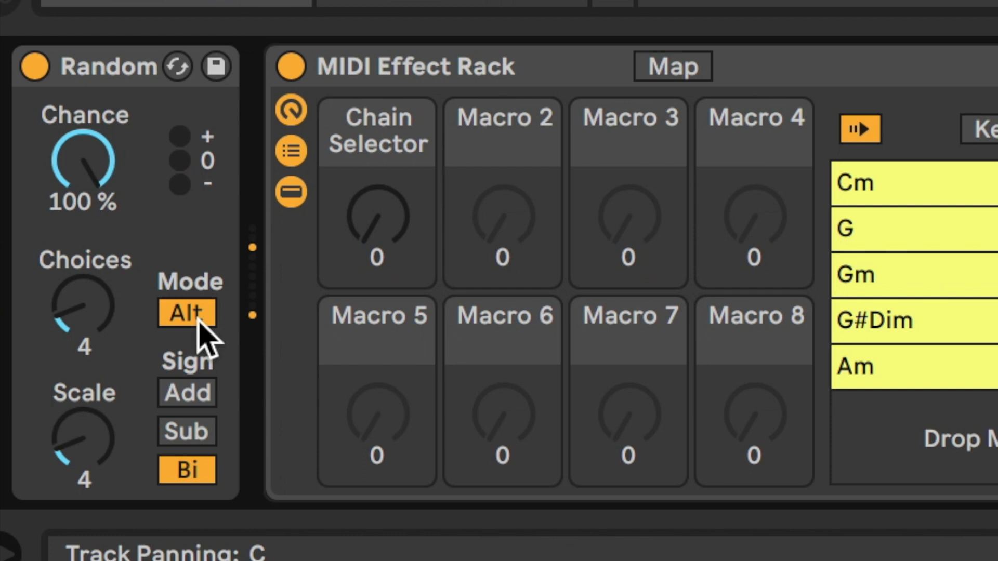
left_click(199, 318)
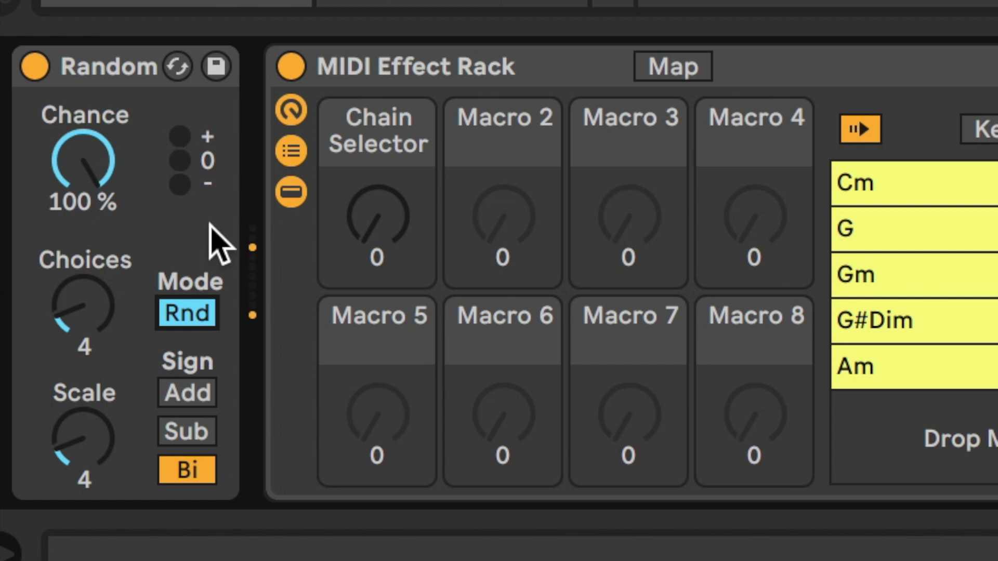
left_click(187, 315)
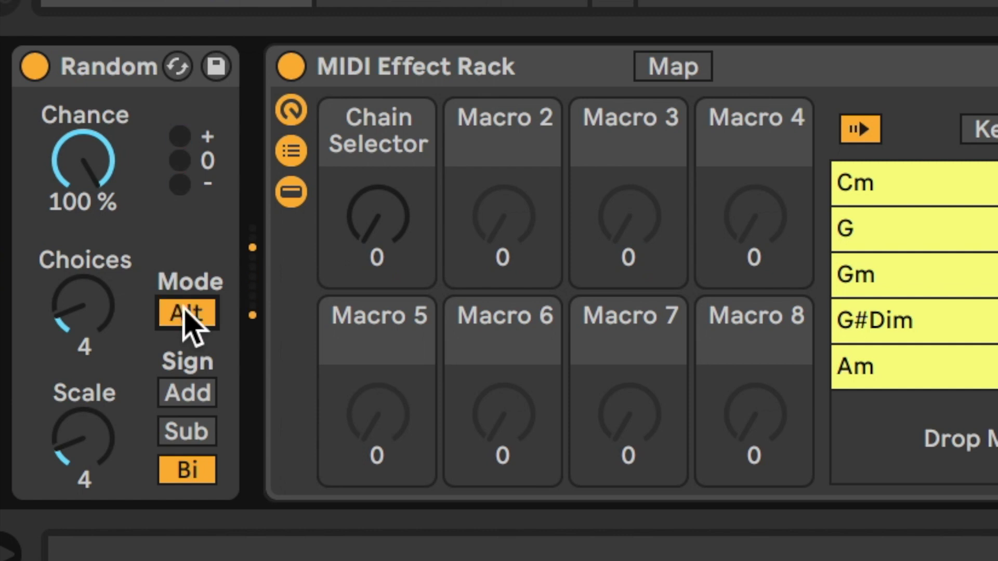
left_click(193, 406)
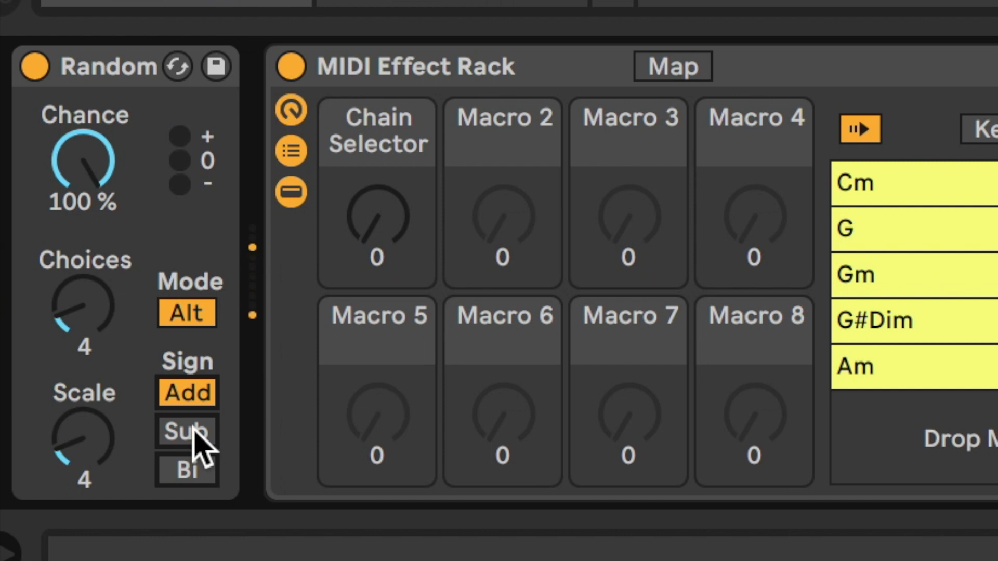
left_click(197, 436)
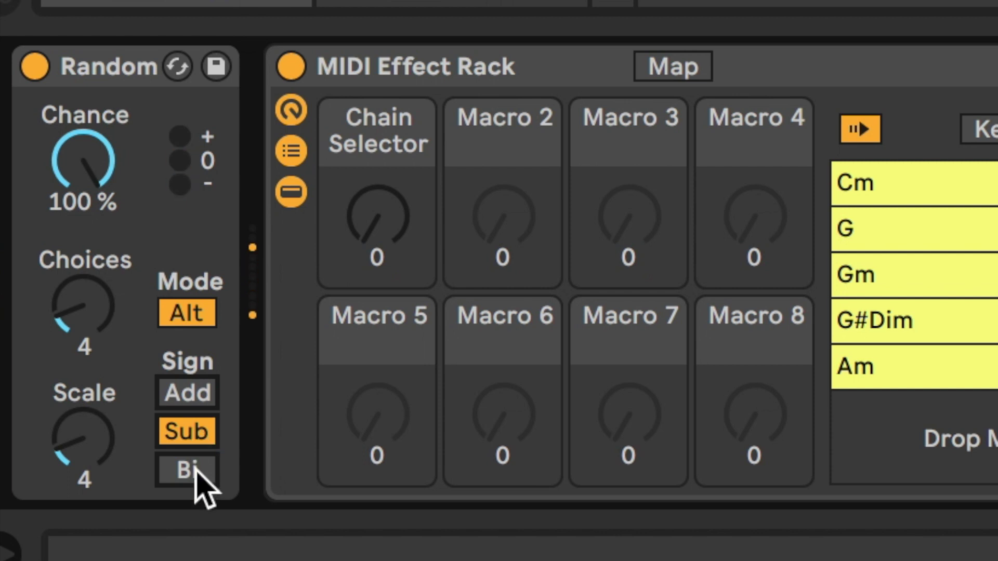
left_click(195, 473)
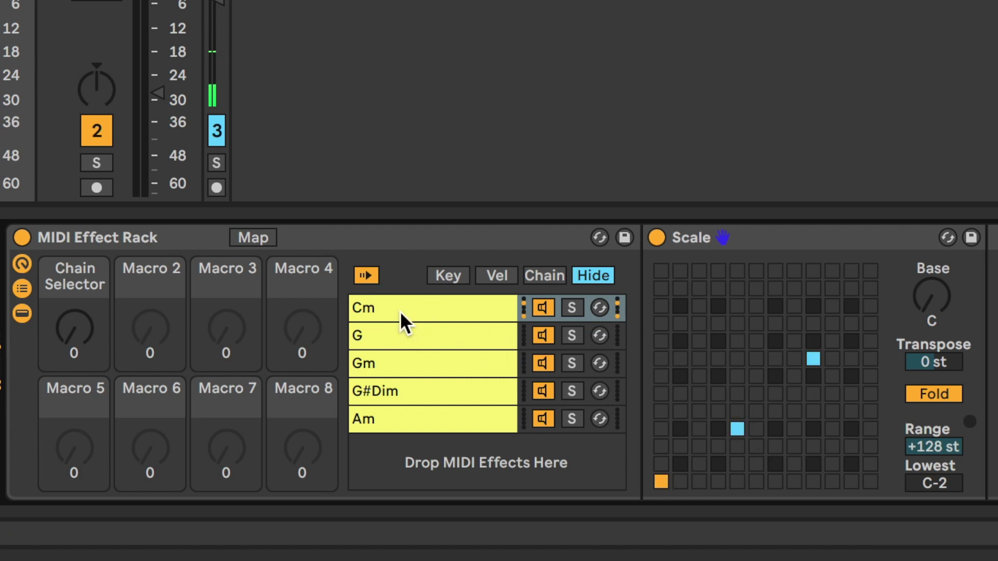
Compare the Cm and G chains' Scale mappings back and forth, ending on G.
left_click(428, 305)
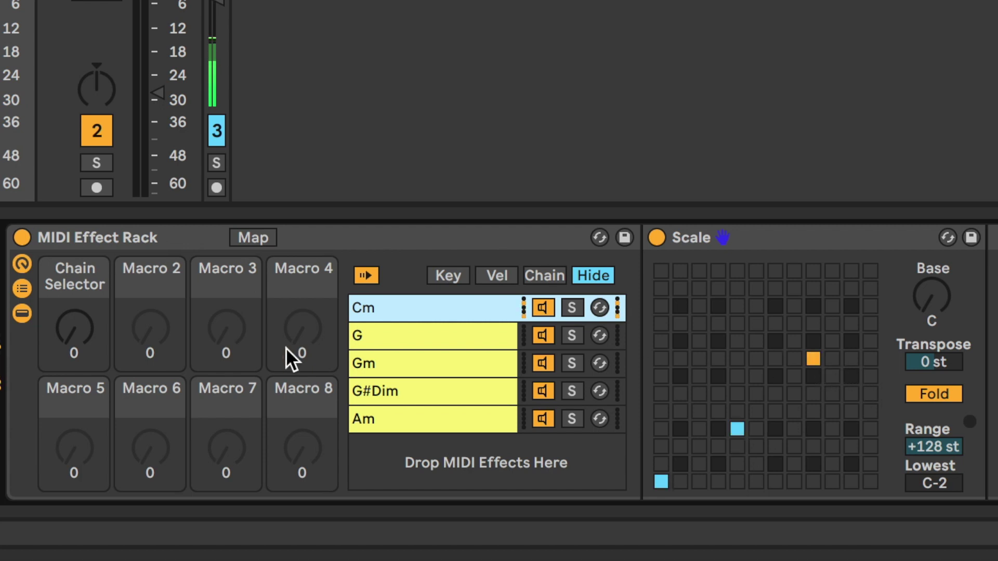
left_click(407, 333)
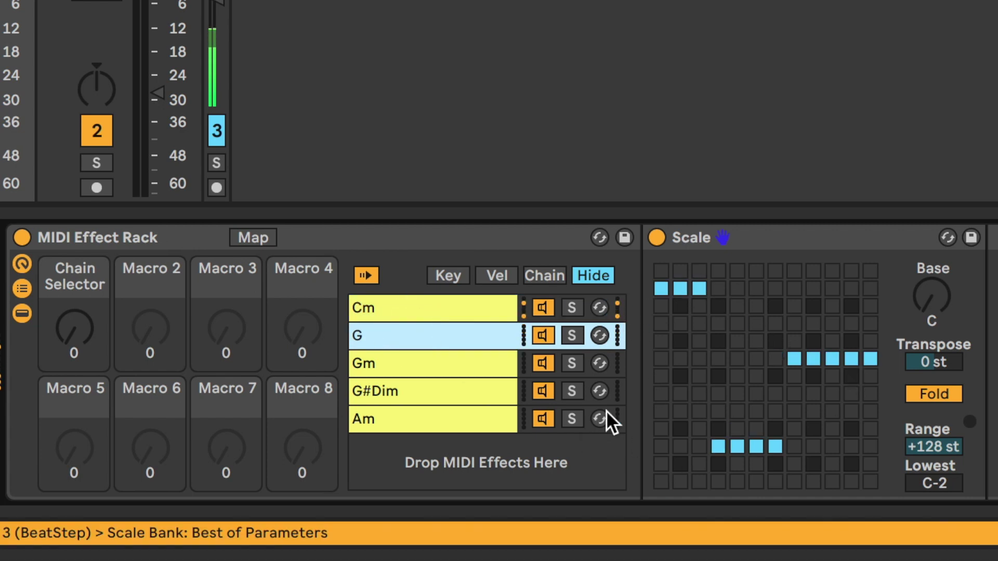
left_click(435, 306)
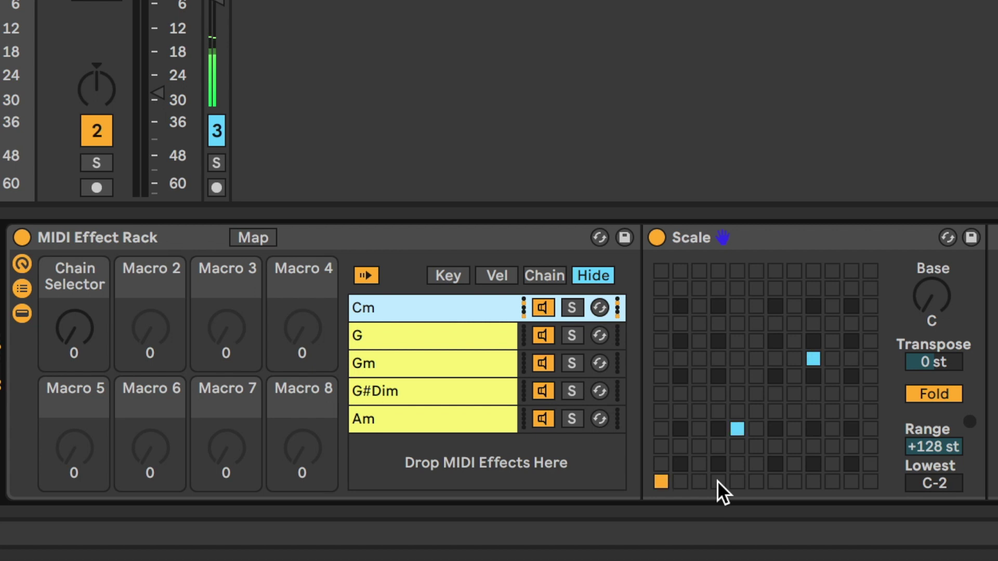
left_click(457, 335)
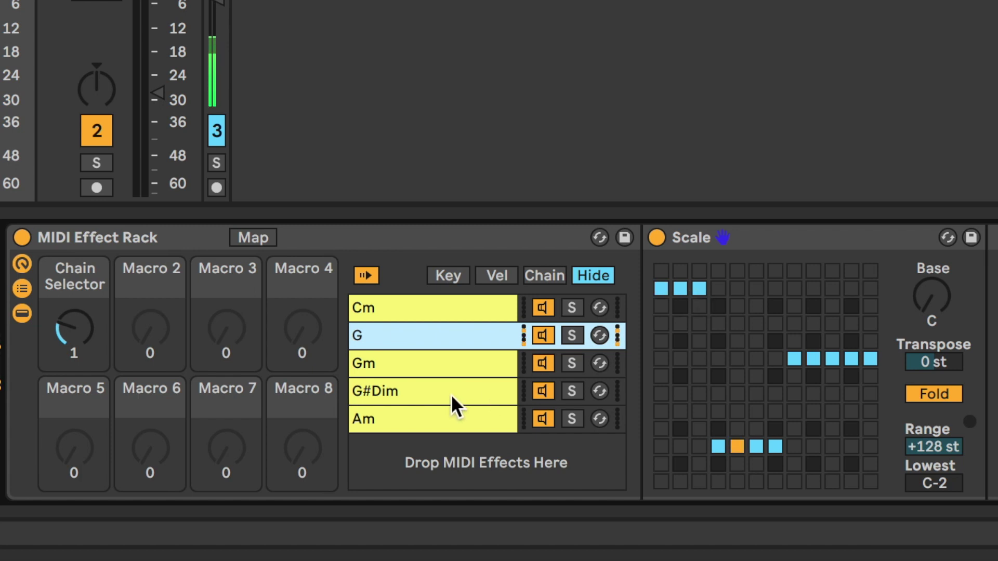
Compare the Gm and G chains' Scale mappings, ending on the Gm chain.
left_click(436, 363)
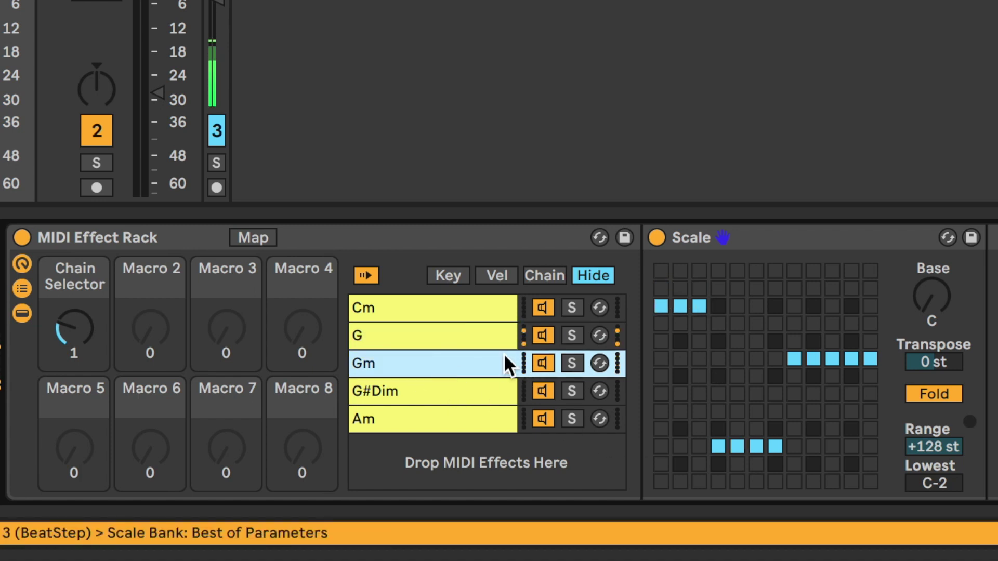
left_click(458, 338)
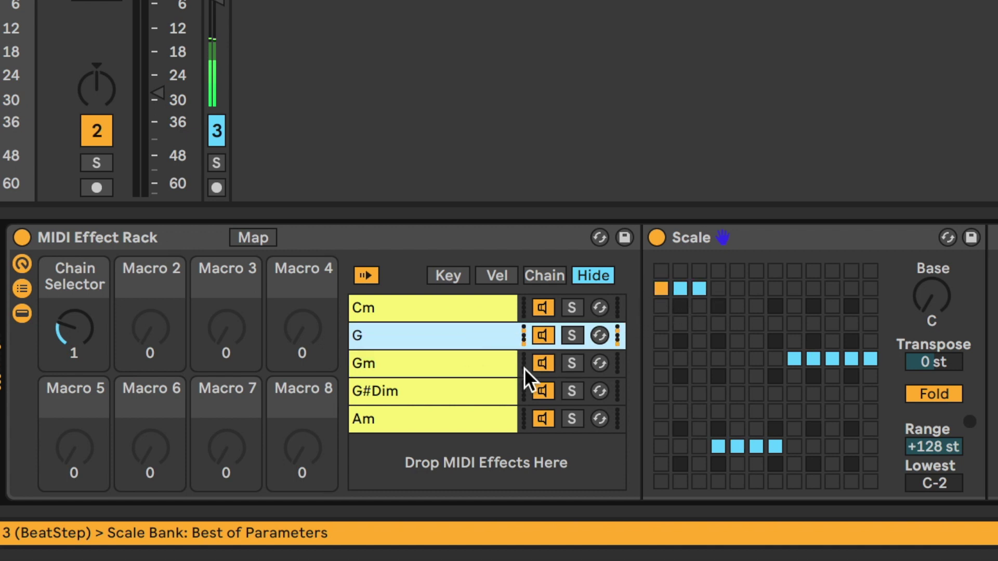
left_click(462, 363)
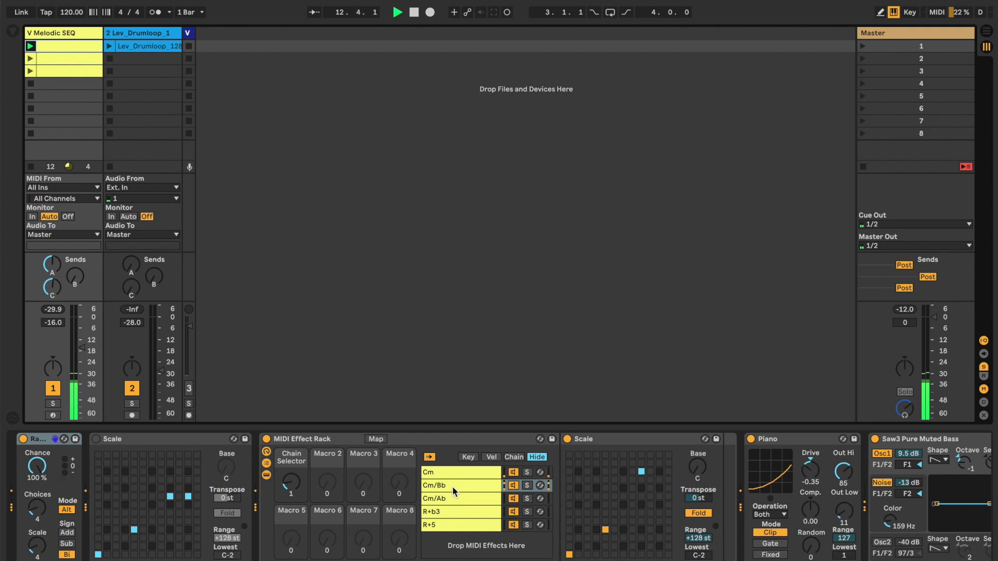
Step the progression to the Cm/Bb, then Cm/Ab chains, and launch Lev_Drumloop.
left_click(463, 485)
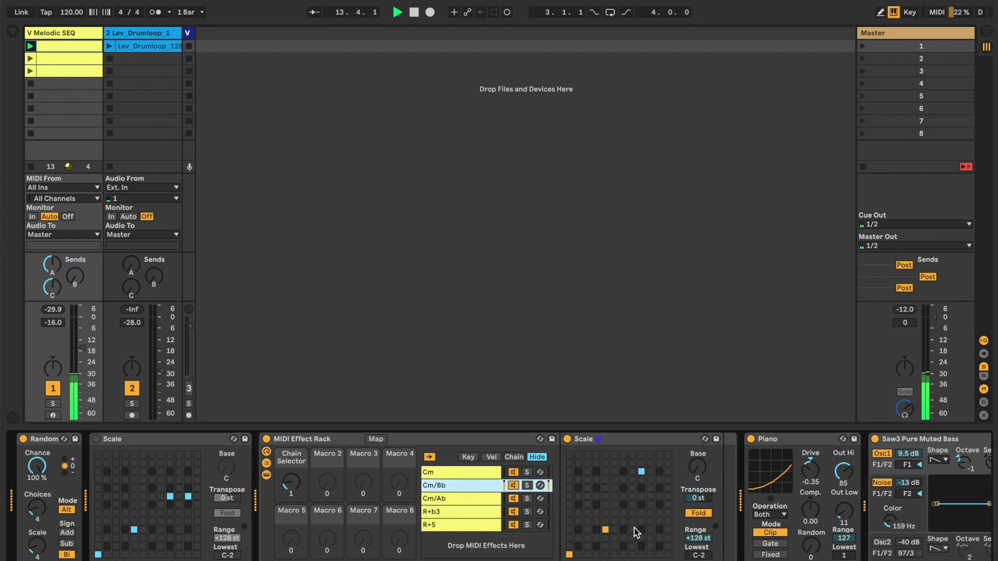
left_click(442, 500)
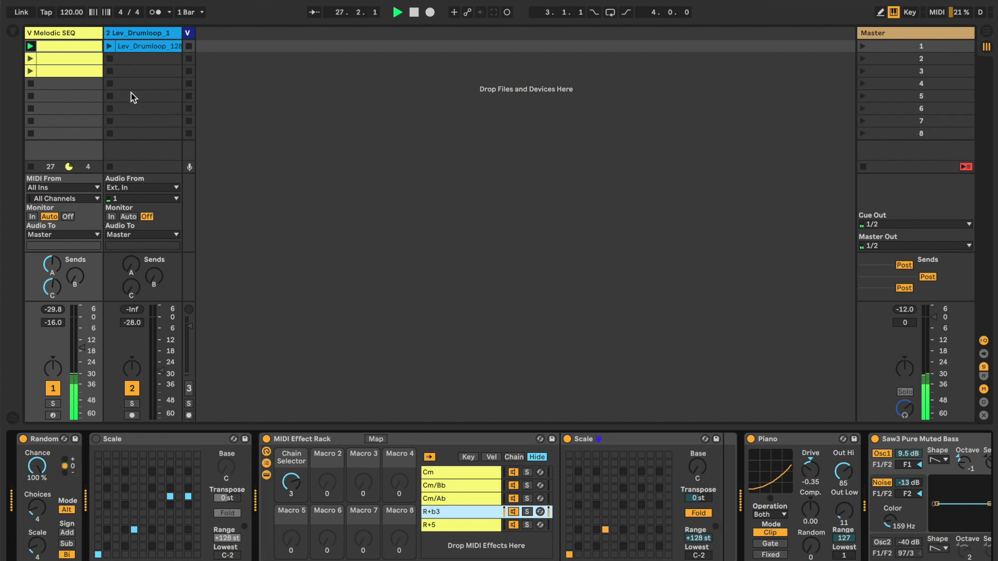
left_click(108, 46)
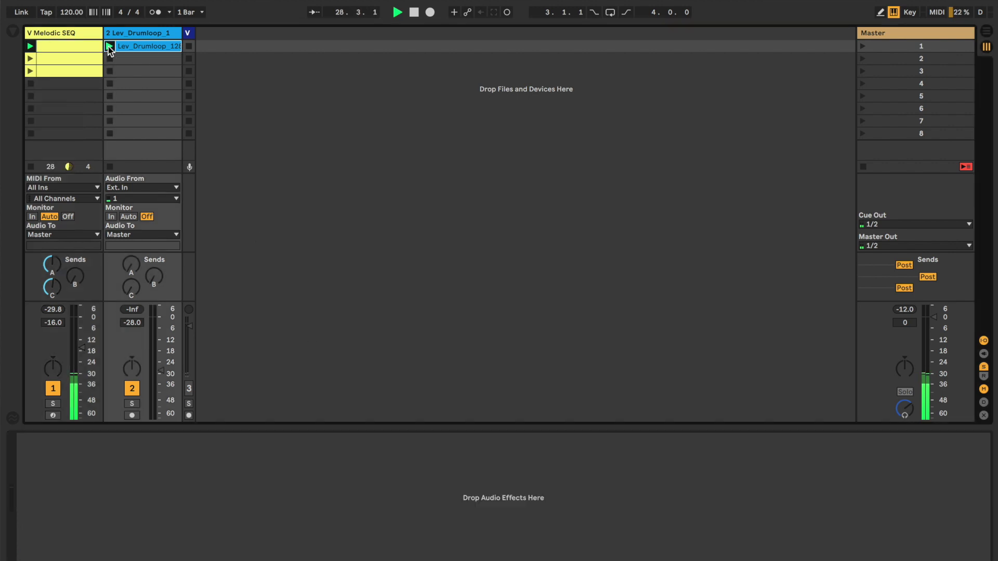
Show the V Melodic SEQ devices and move the progression to R+5, then R+b3.
left_click(78, 33)
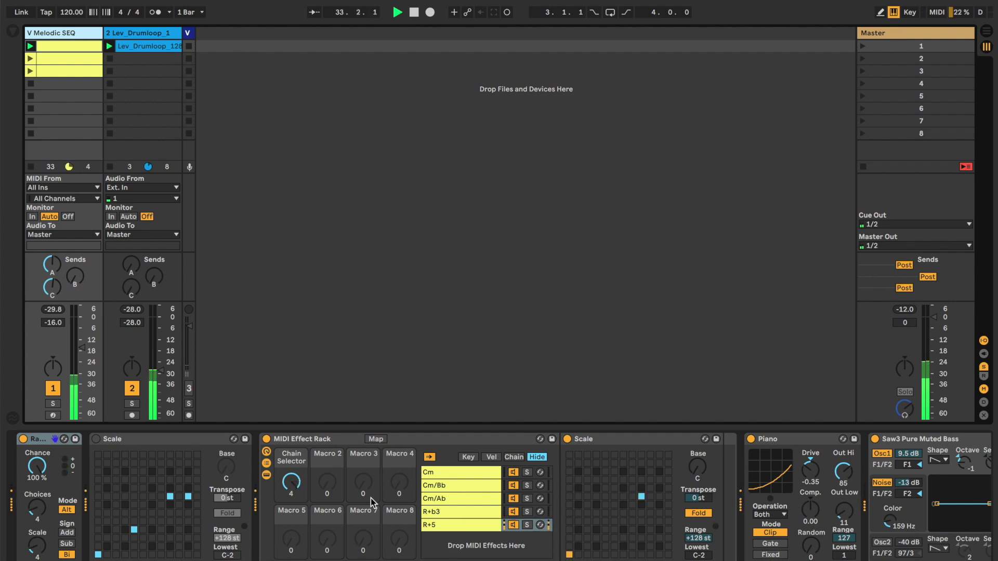
left_click(459, 526)
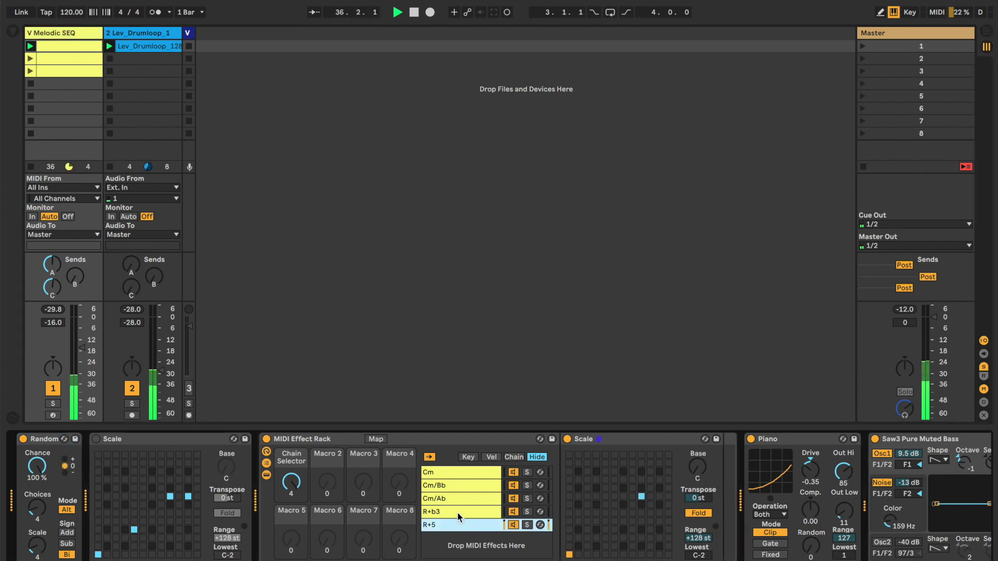
left_click(457, 512)
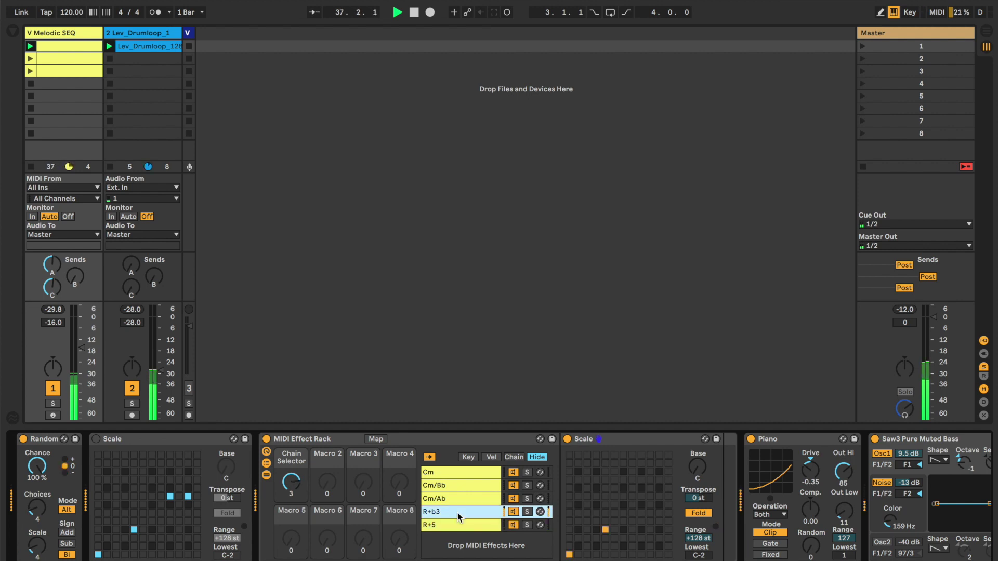